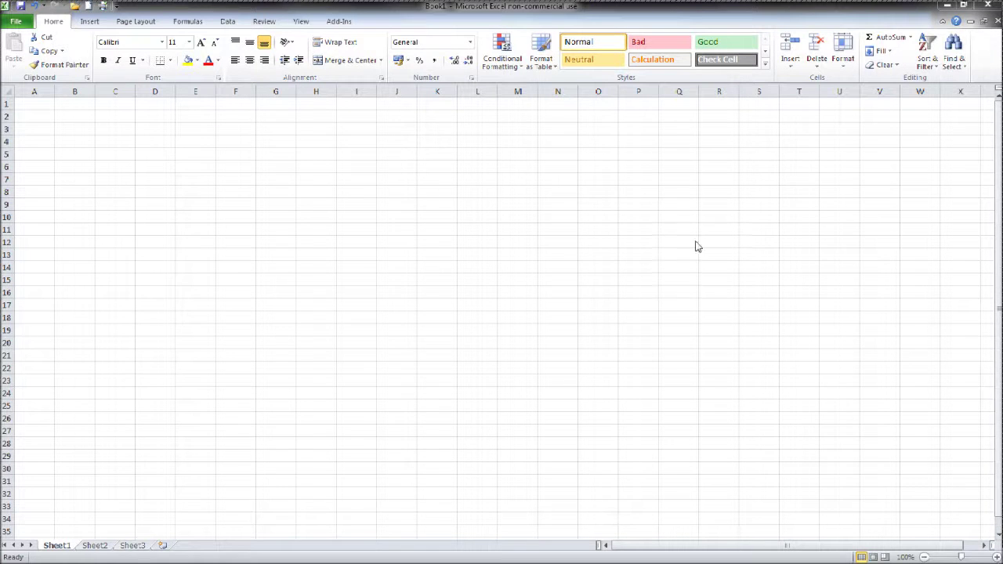
Enter 100 in H7 and 4 in H9
{"action": "left_click", "coordinate": [636, 16]}
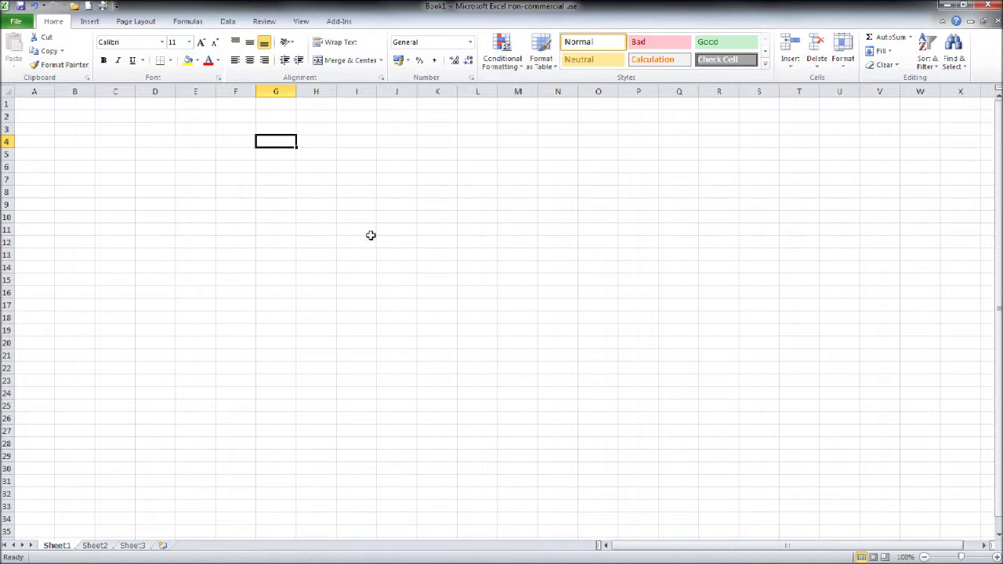
{"action": "left_click", "coordinate": [298, 178]}
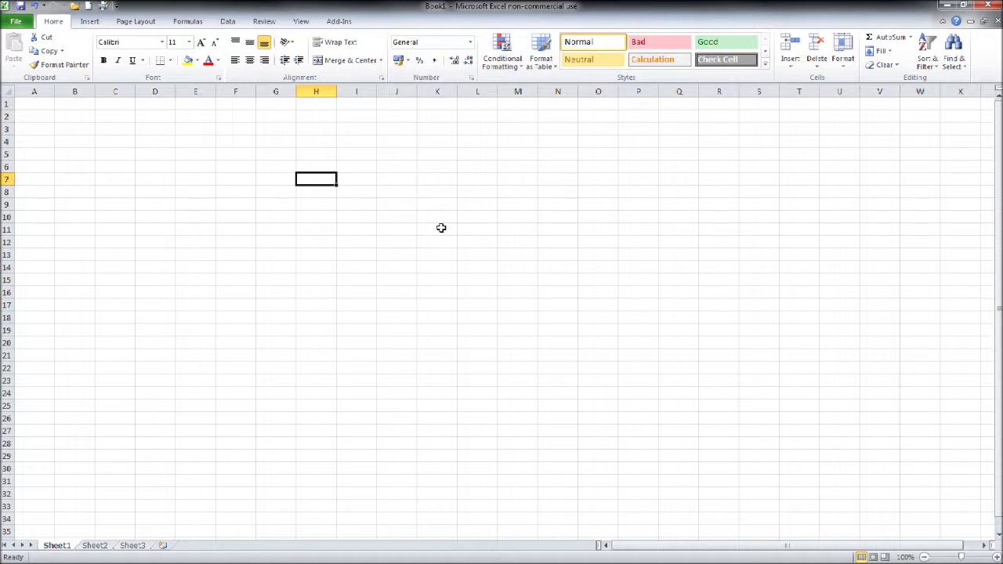
{"action": "type", "text": "100"}
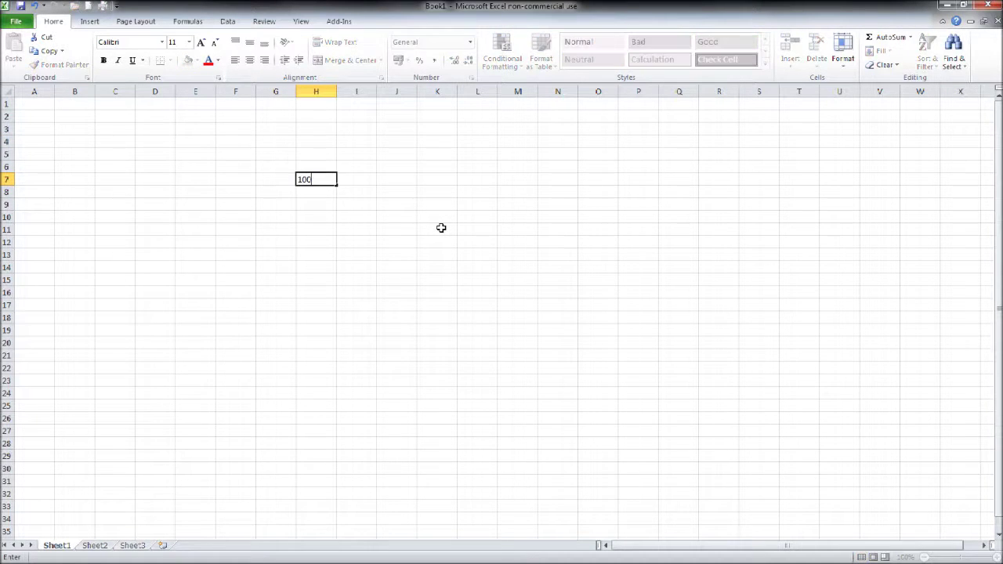
{"action": "key", "text": "Return"}
{"action": "key", "text": "Return"}
{"action": "type", "text": "4"}
{"action": "key", "text": "Return"}
{"action": "key", "text": "Return"}
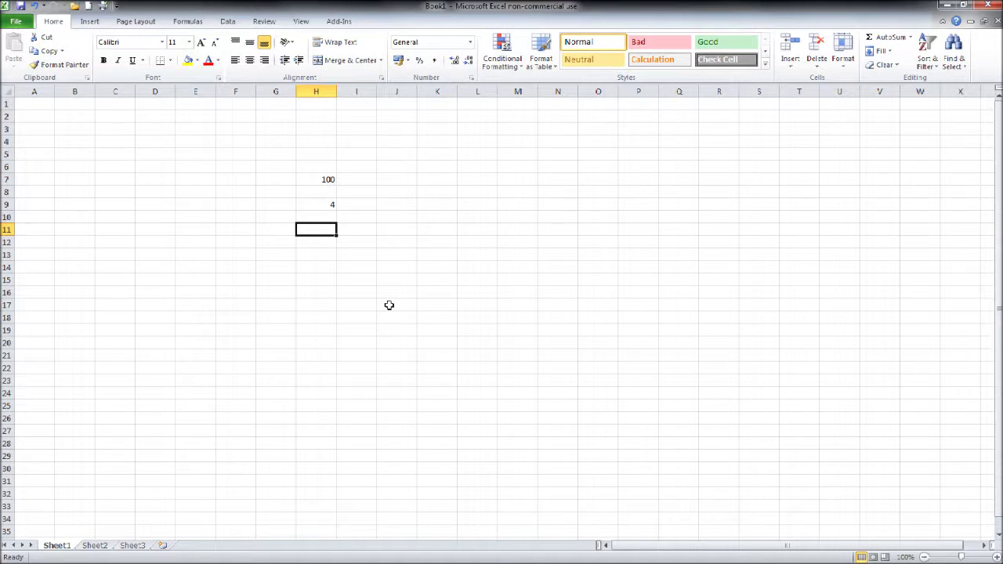
Enter the division formula =H7/H9 in M10
{"action": "left_click", "coordinate": [505, 216]}
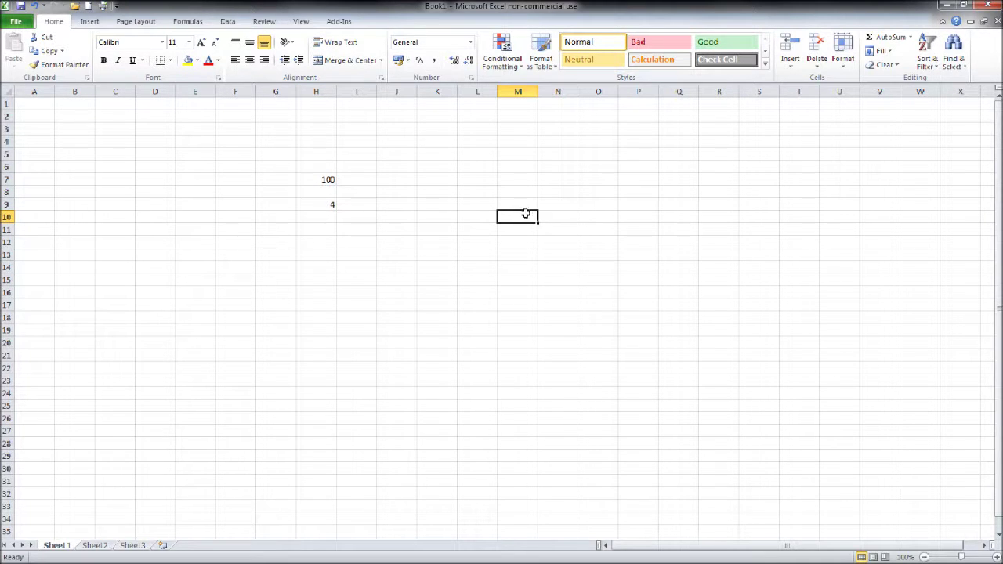
{"action": "type", "text": "="}
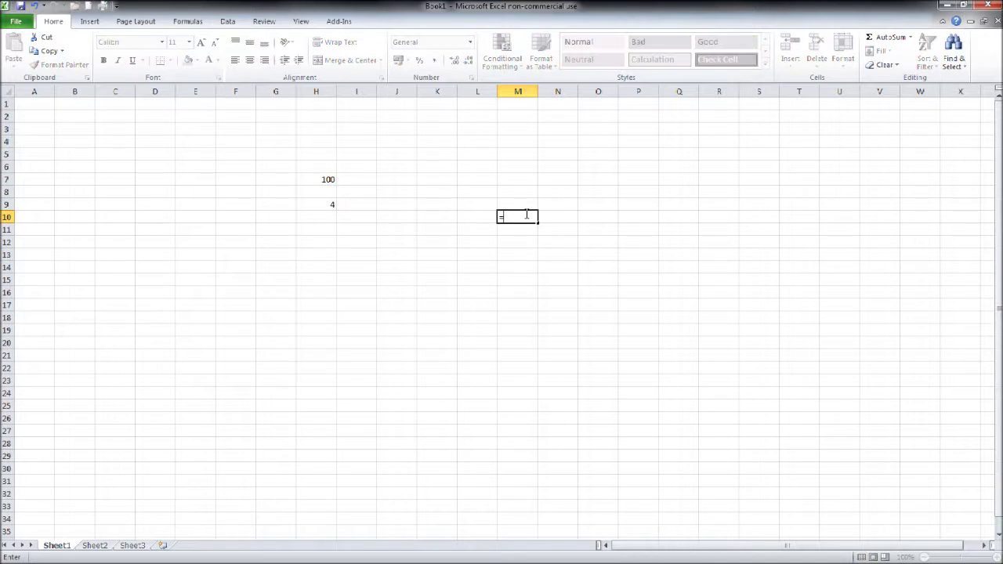
{"action": "left_click", "coordinate": [317, 179]}
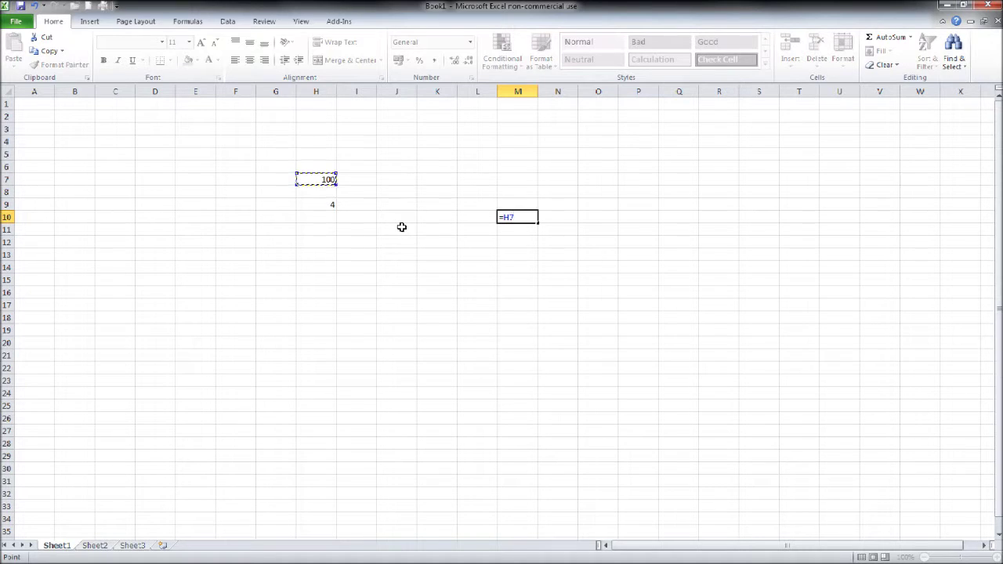
{"action": "type", "text": "/"}
{"action": "left_click", "coordinate": [327, 205]}
{"action": "key", "text": "Return"}
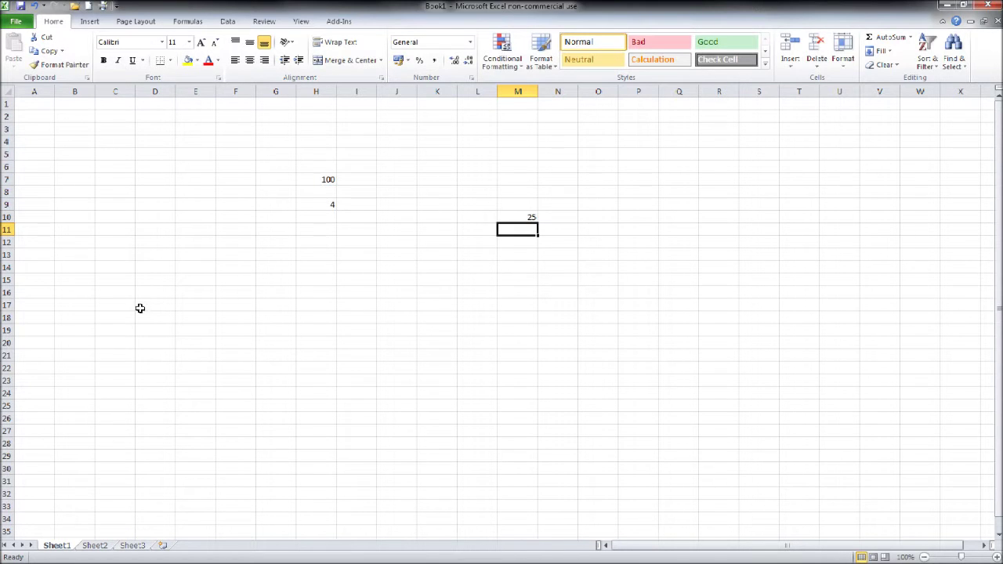
Change H7 to 200, bold the M10 result, then change H7 to 1000
{"action": "left_click", "coordinate": [323, 180]}
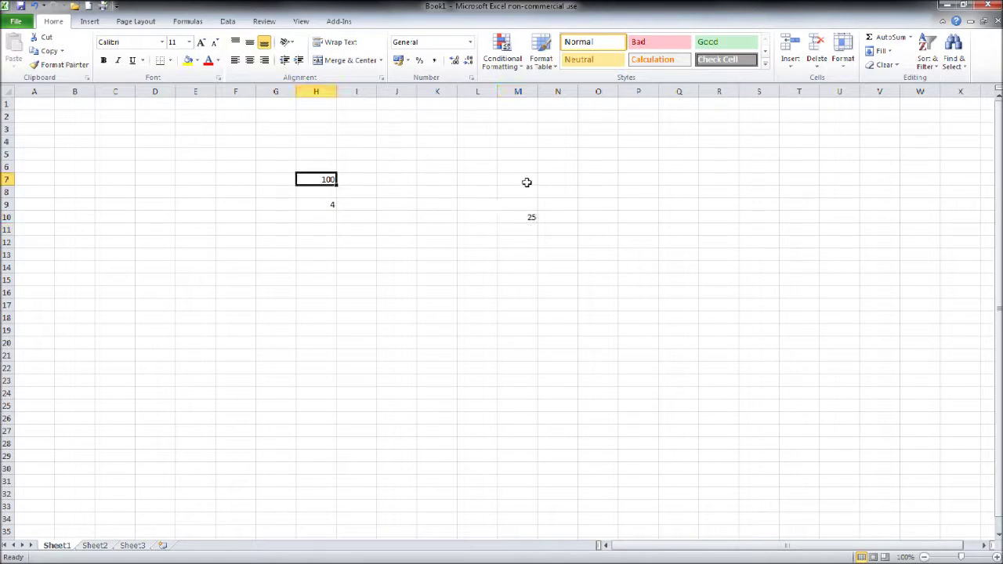
{"action": "type", "text": "200"}
{"action": "key", "text": "Return"}
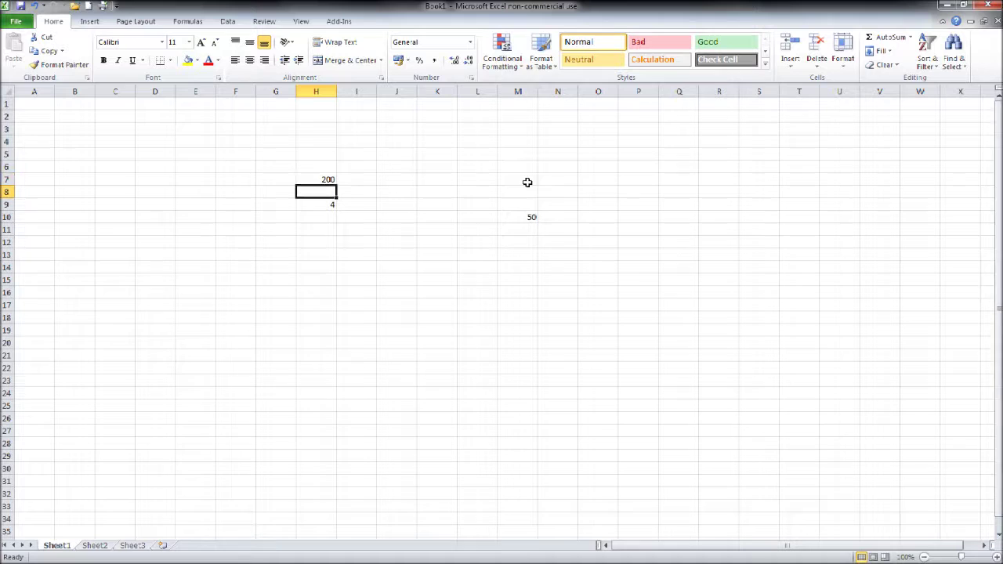
{"action": "left_click", "coordinate": [528, 216]}
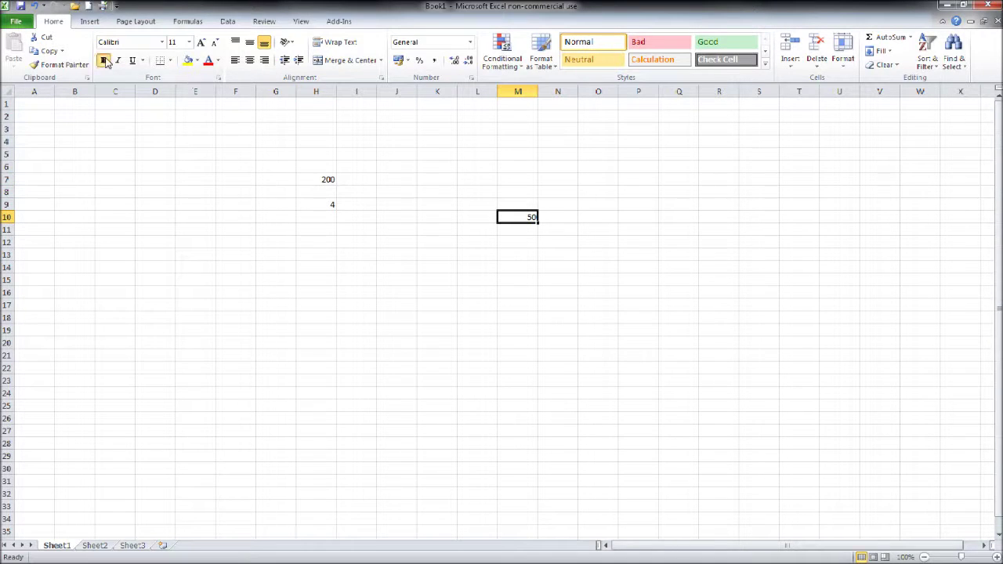
{"action": "left_click", "coordinate": [398, 239]}
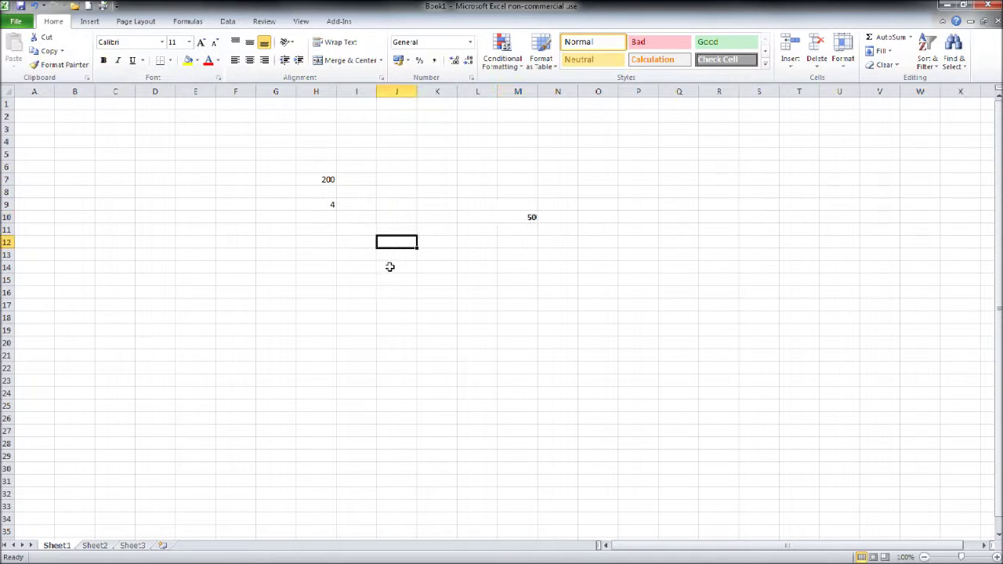
{"action": "left_click", "coordinate": [321, 180]}
{"action": "type", "text": "1000"}
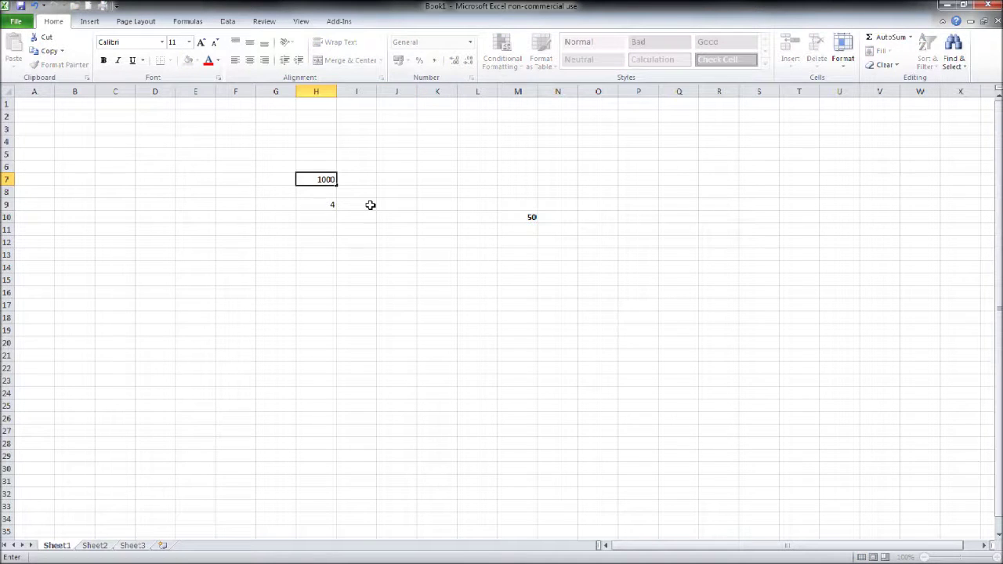
{"action": "key", "text": "Return"}
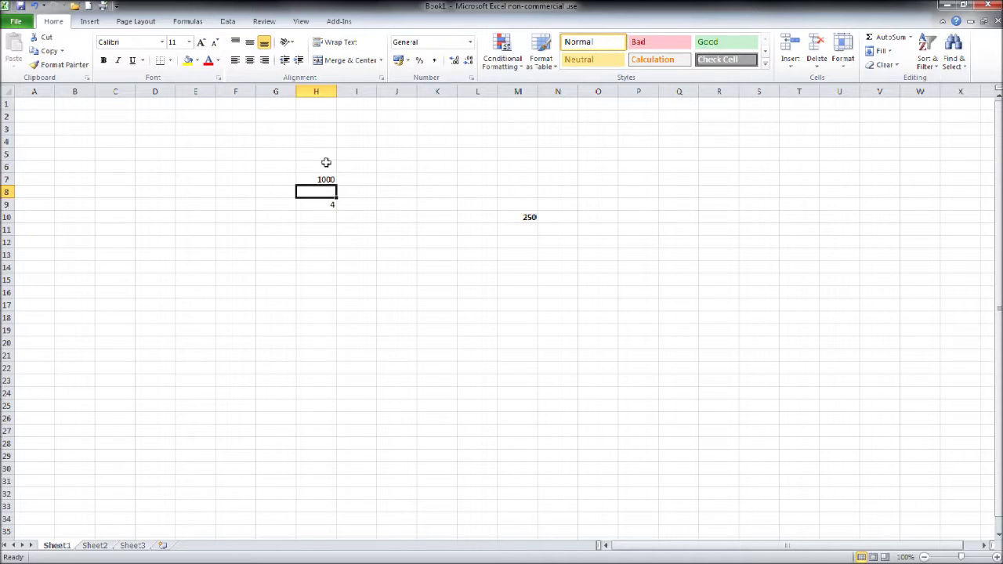
Enter the multiplication formula =H7*H9 in M13
{"action": "key", "text": "Right"}
{"action": "key", "text": "Right"}
{"action": "key", "text": "Right"}
{"action": "key", "text": "Right"}
{"action": "key", "text": "Right"}
{"action": "key", "text": "Down"}
{"action": "key", "text": "Down"}
{"action": "key", "text": "Down"}
{"action": "key", "text": "Down"}
{"action": "key", "text": "Down"}
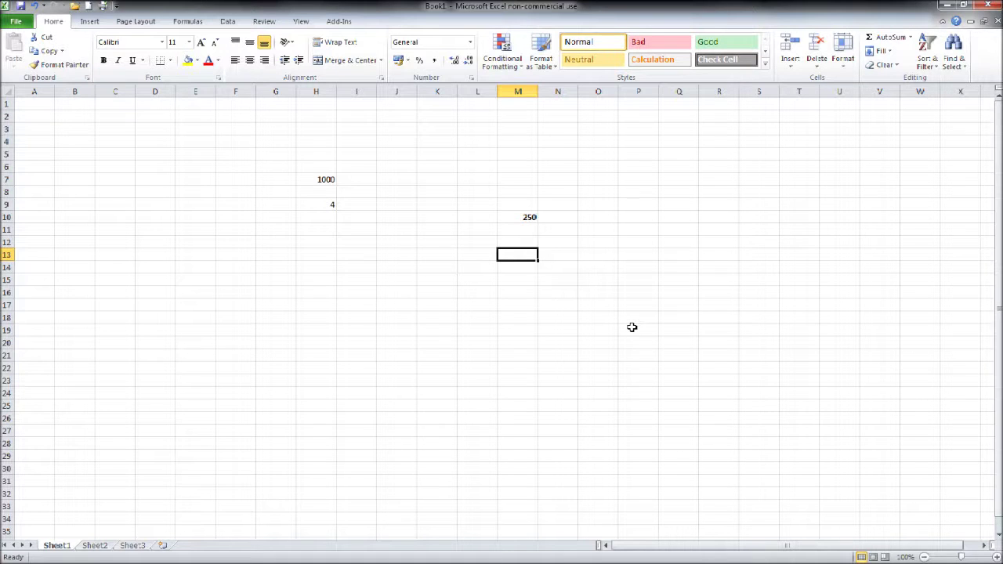
{"action": "type", "text": "="}
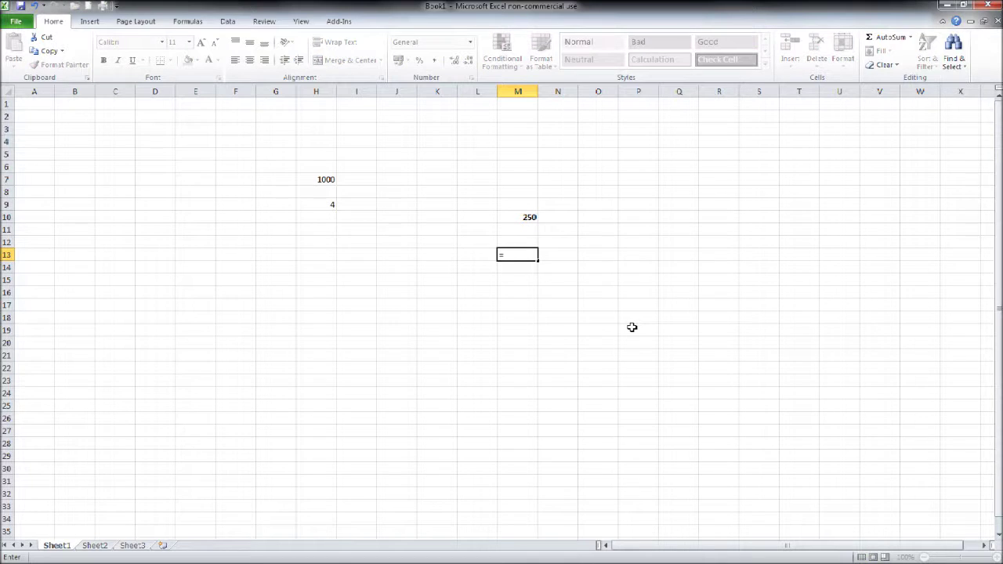
{"action": "left_click", "coordinate": [327, 180]}
{"action": "type", "text": "*"}
{"action": "left_click", "coordinate": [329, 203]}
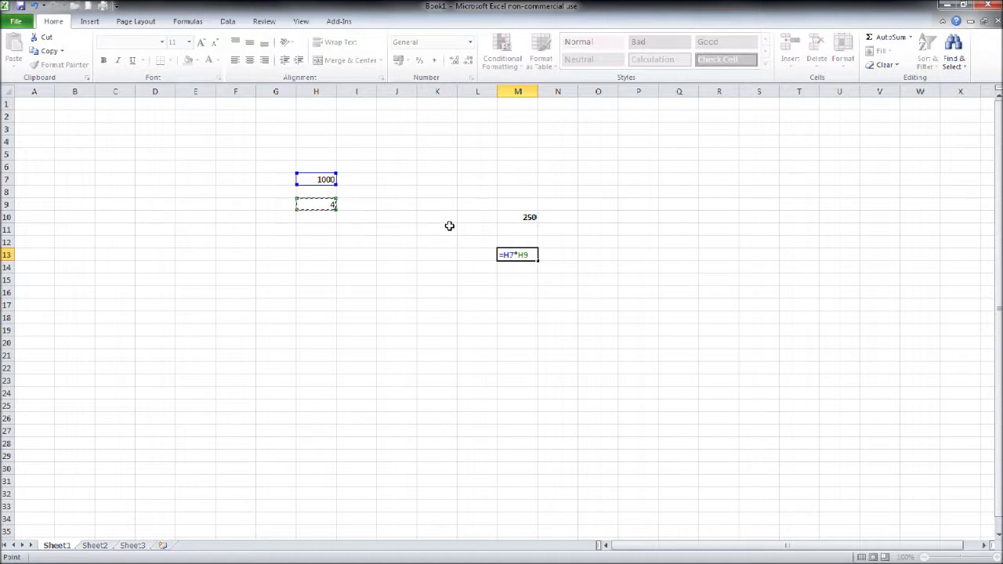
{"action": "key", "text": "Return"}
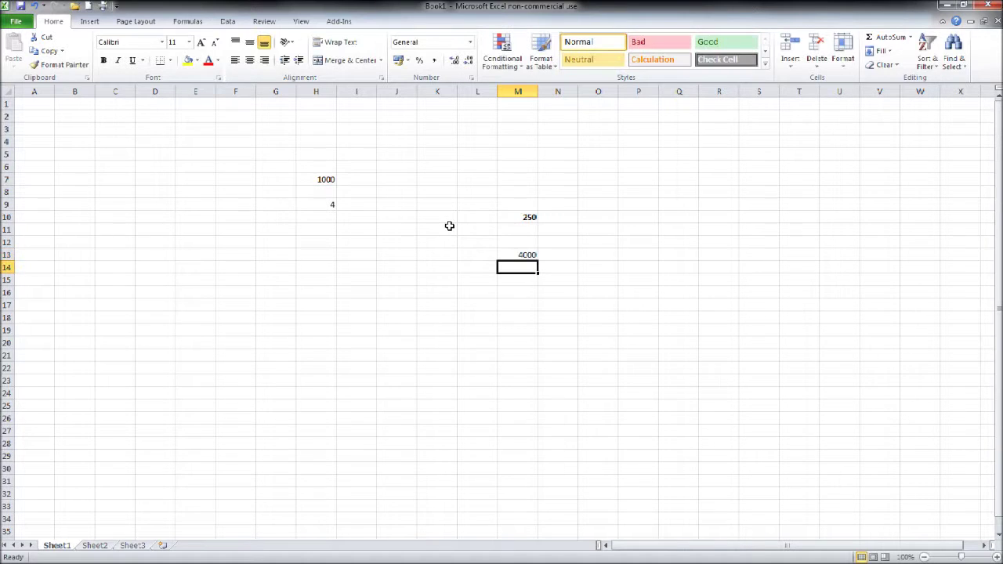
Bold the M13 result and change H9 to 500
{"action": "left_click", "coordinate": [517, 255]}
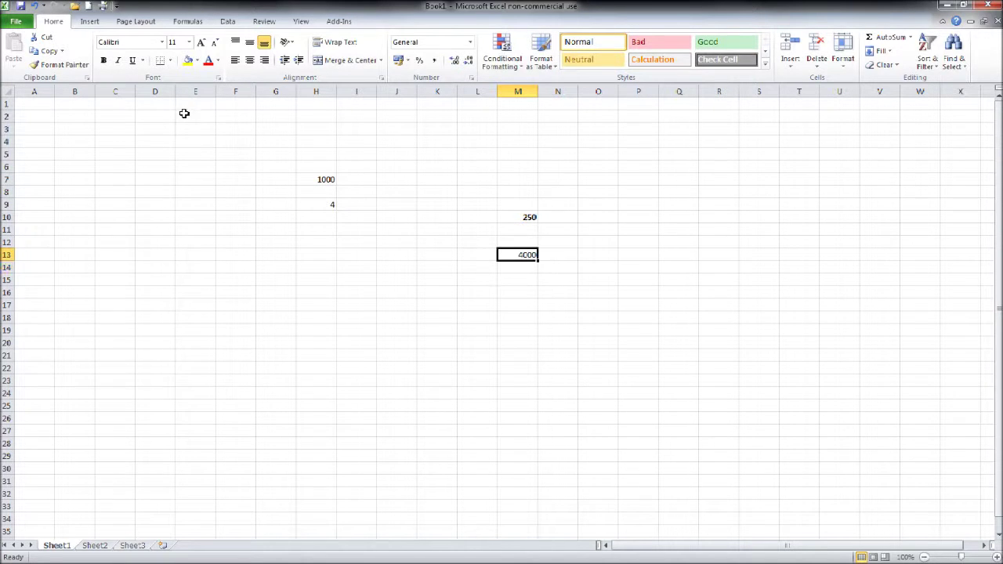
{"action": "left_click", "coordinate": [103, 60]}
{"action": "left_click", "coordinate": [311, 204]}
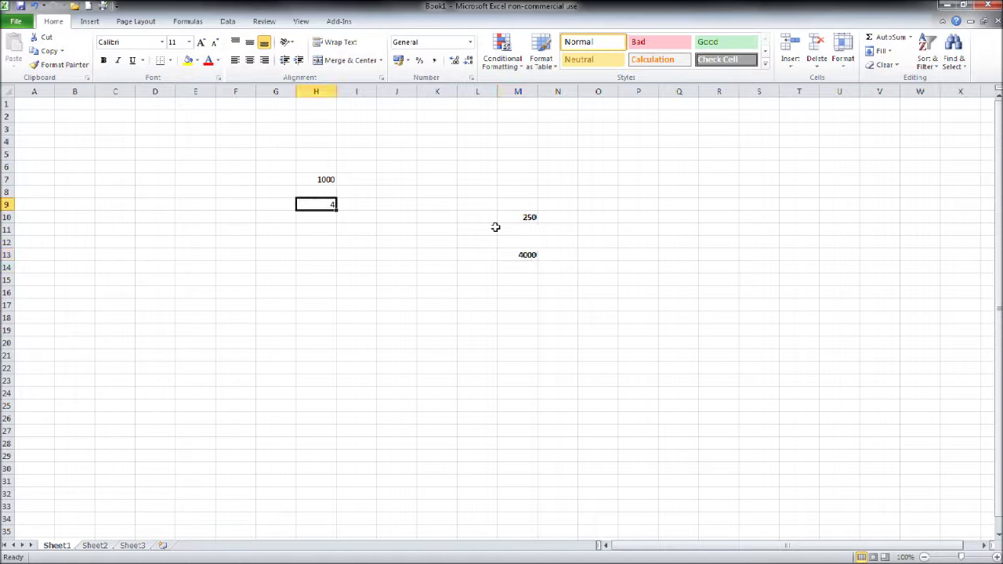
{"action": "type", "text": "500"}
{"action": "key", "text": "Return"}
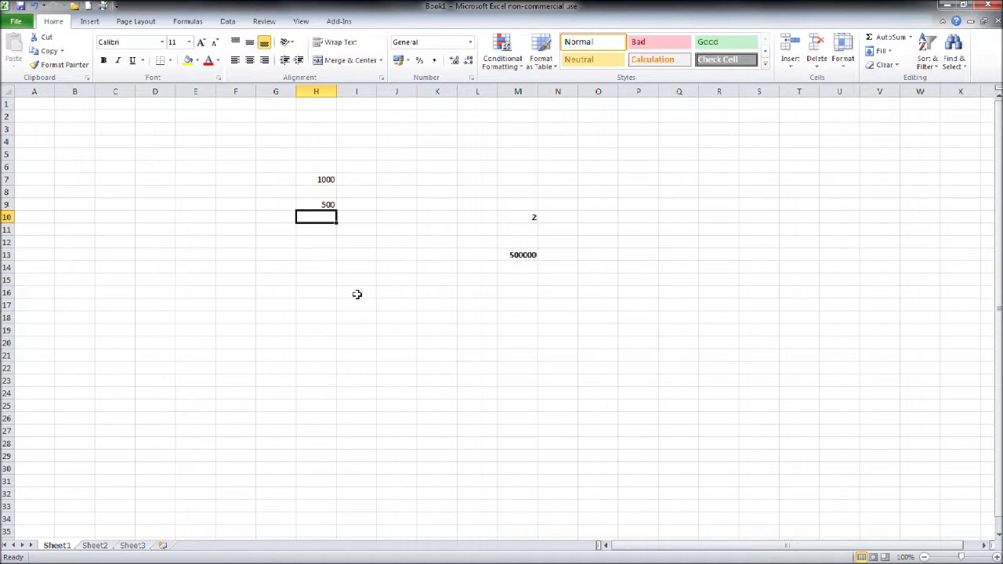
{"action": "left_click", "coordinate": [325, 243]}
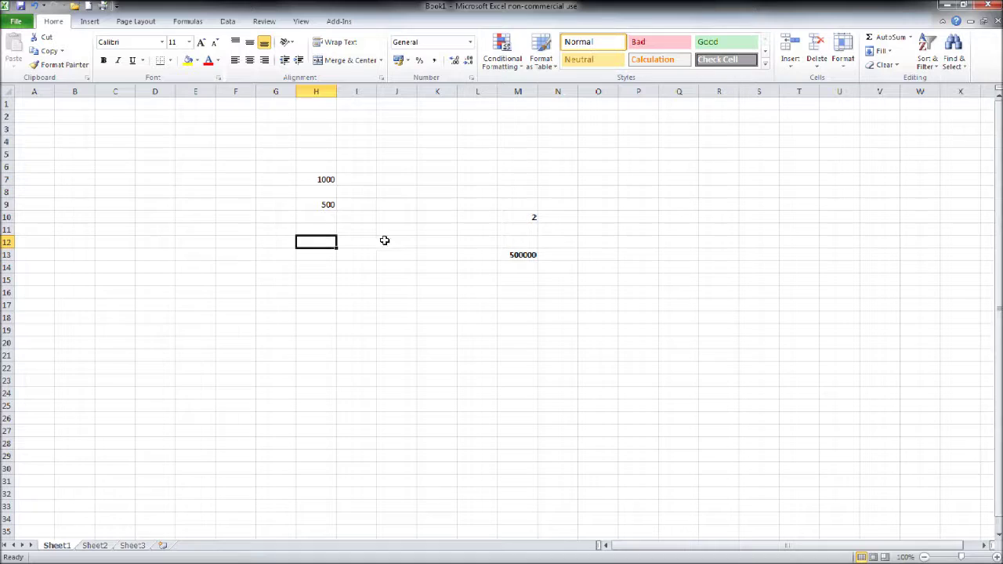
{"action": "left_click", "coordinate": [443, 180]}
{"action": "type", "text": "5000"}
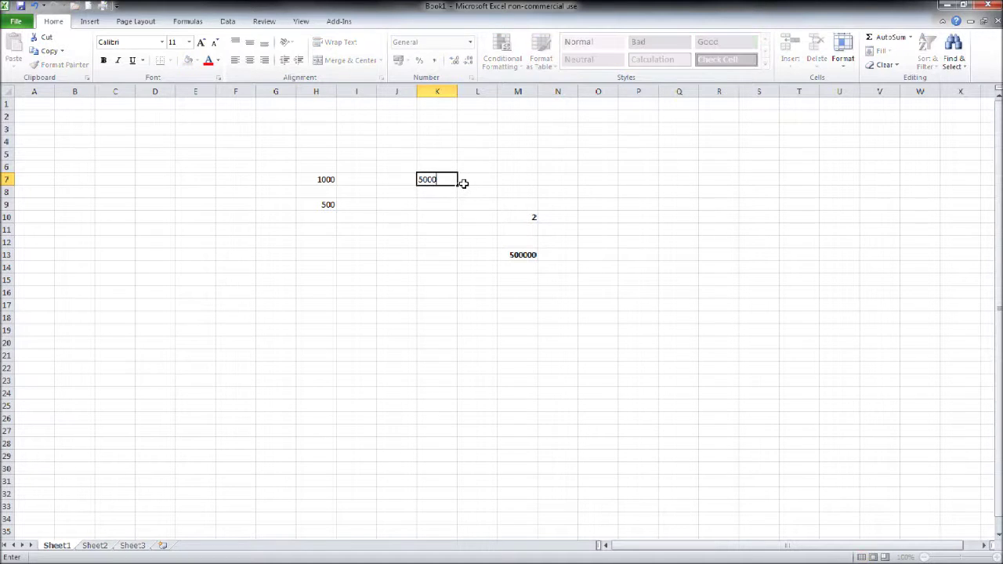
{"action": "key", "text": "Return"}
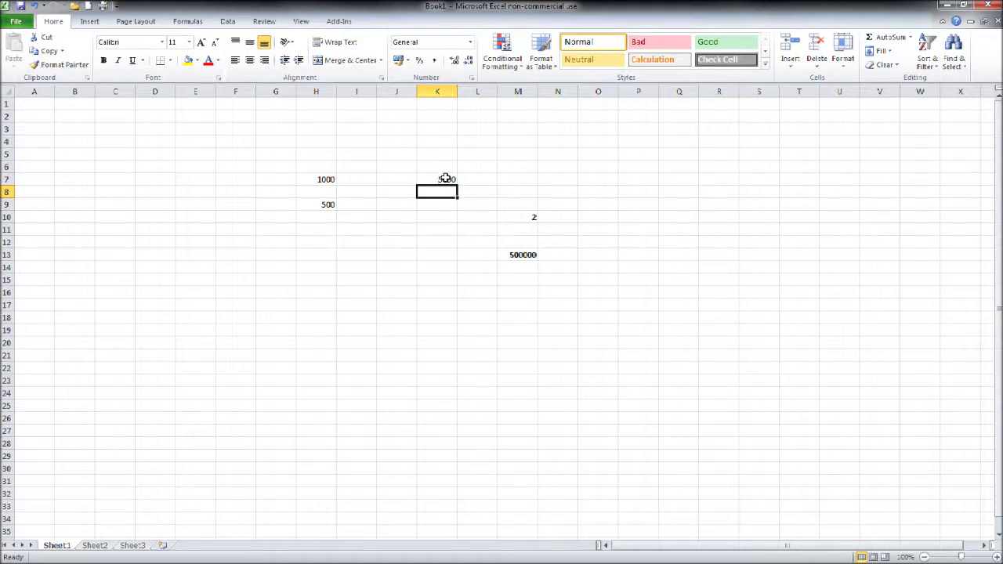
{"action": "left_click", "coordinate": [445, 179]}
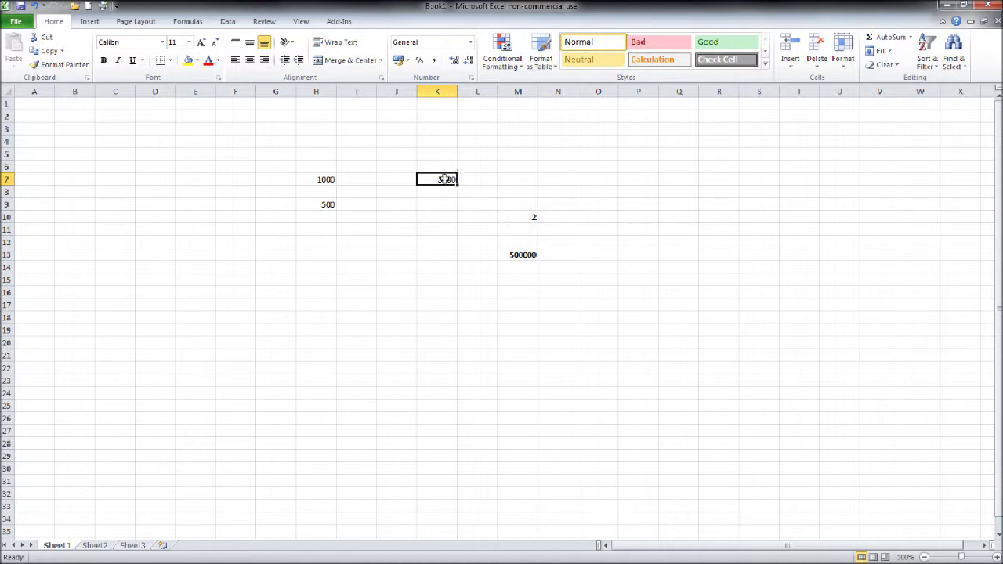
{"action": "left_click", "coordinate": [528, 216]}
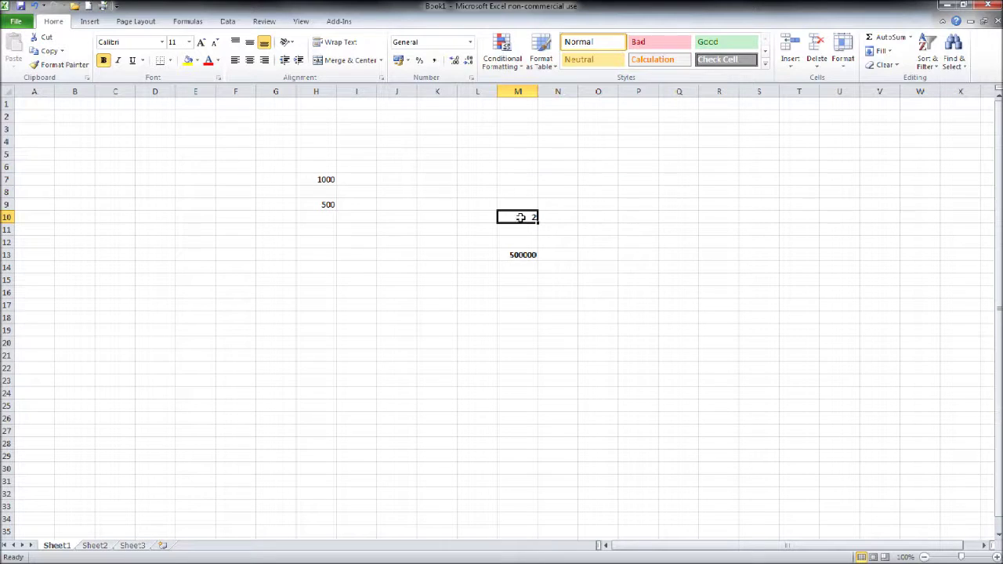
Format M10 as Percentage with 2 decimal places so it shows 200.00%
{"action": "right_click", "coordinate": [520, 218]}
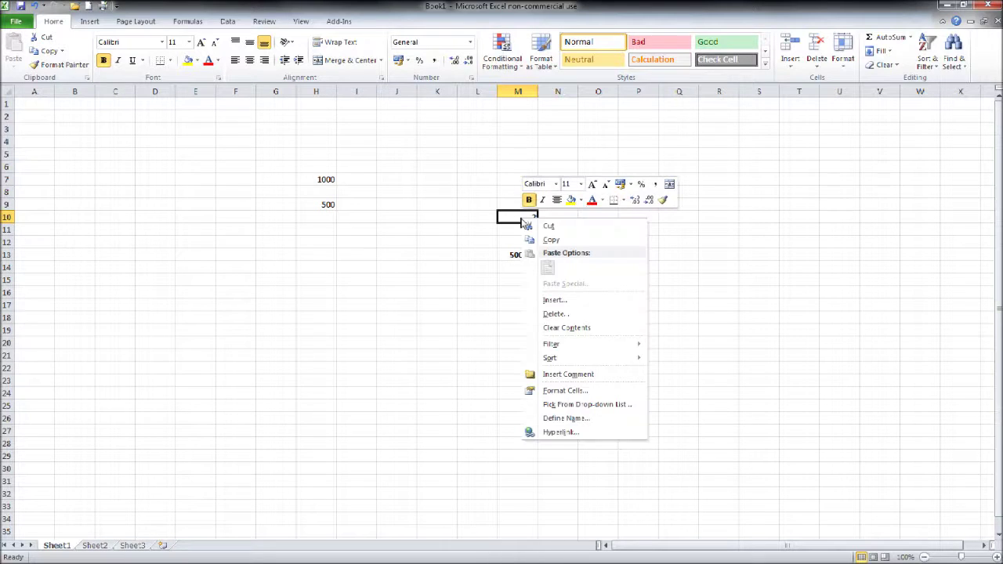
{"action": "left_click", "coordinate": [603, 392]}
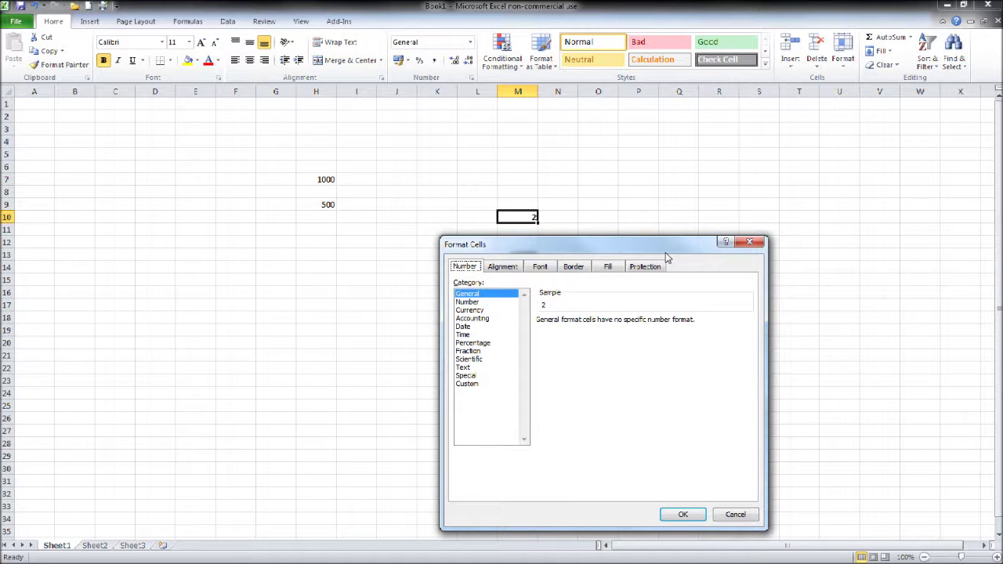
{"action": "left_click_drag", "start_coordinate": [665, 256], "coordinate": [805, 123]}
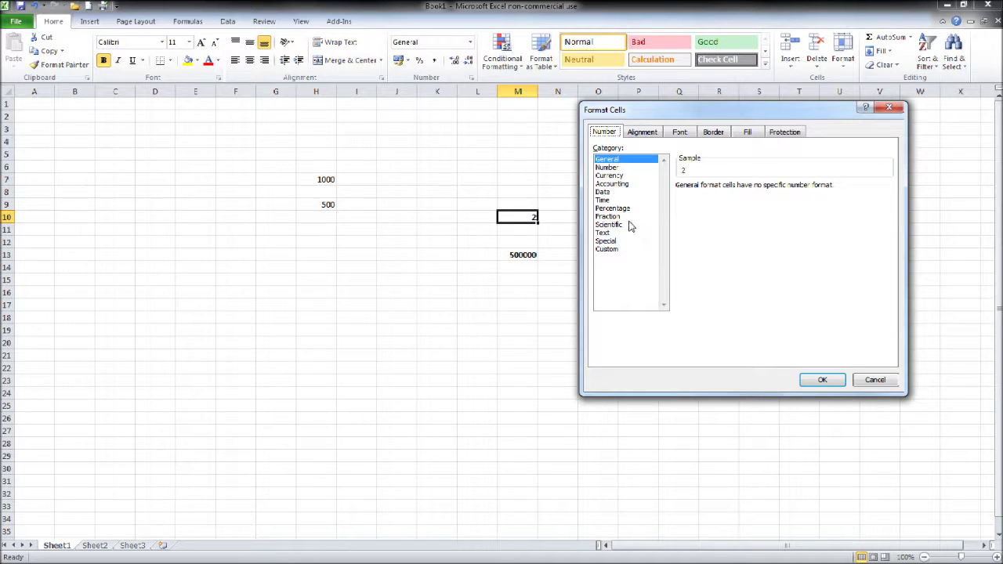
{"action": "left_click", "coordinate": [627, 210]}
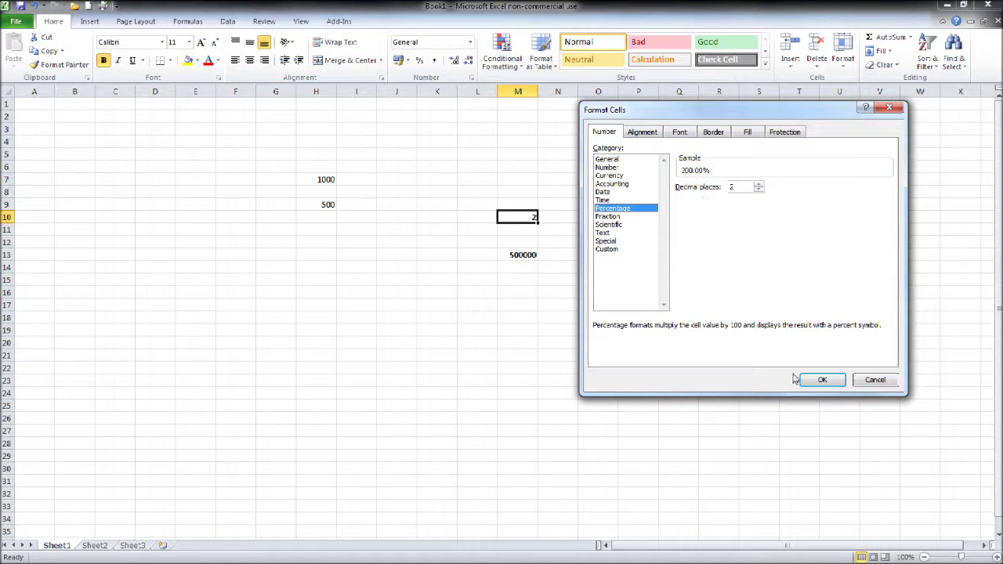
{"action": "left_click", "coordinate": [822, 379]}
{"action": "left_click", "coordinate": [560, 278]}
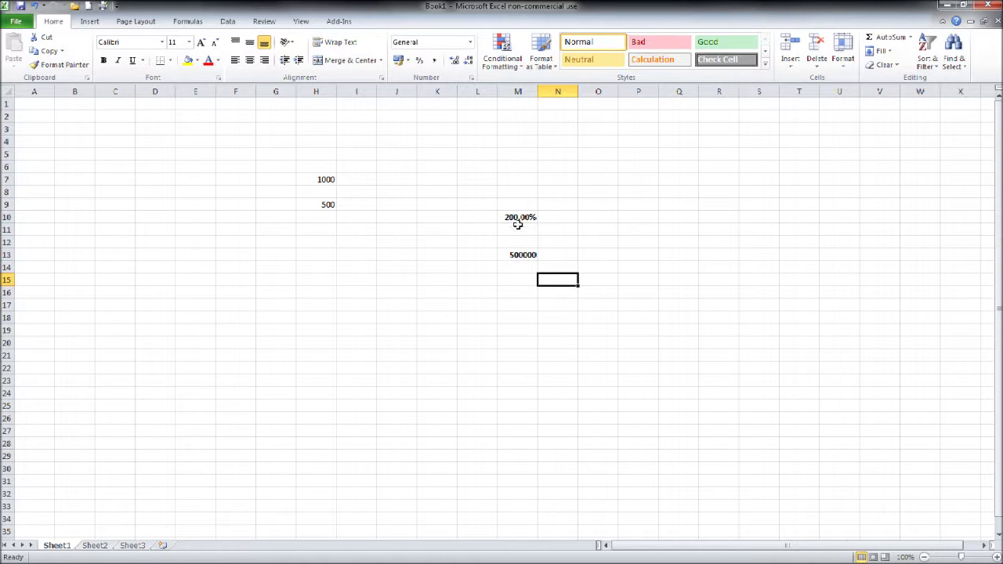
Replace M10's formula with =H9/H7 so it displays 50.00%
{"action": "left_click", "coordinate": [529, 219]}
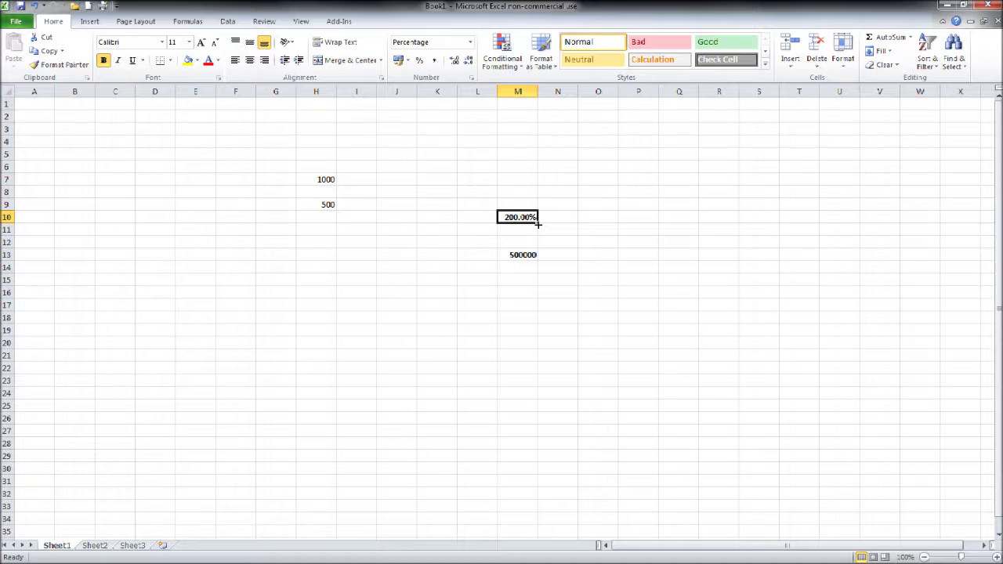
{"action": "type", "text": "="}
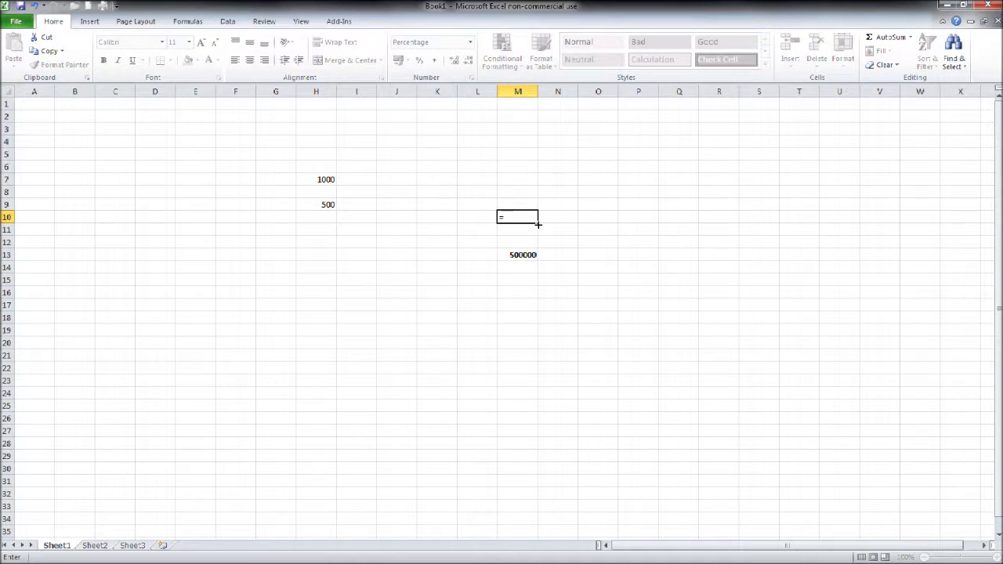
{"action": "left_click", "coordinate": [311, 204]}
{"action": "type", "text": "/"}
{"action": "left_click", "coordinate": [323, 180]}
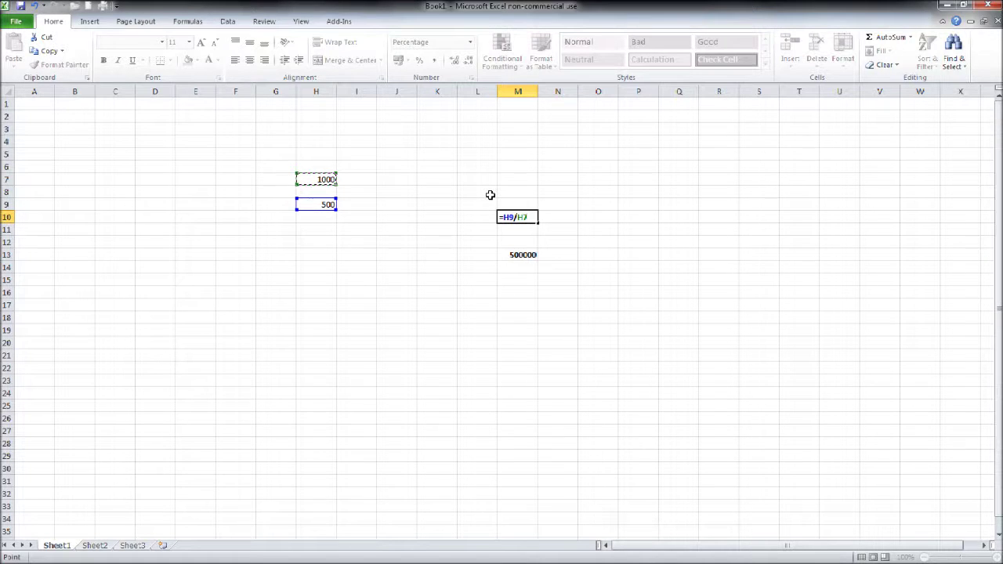
{"action": "key", "text": "Return"}
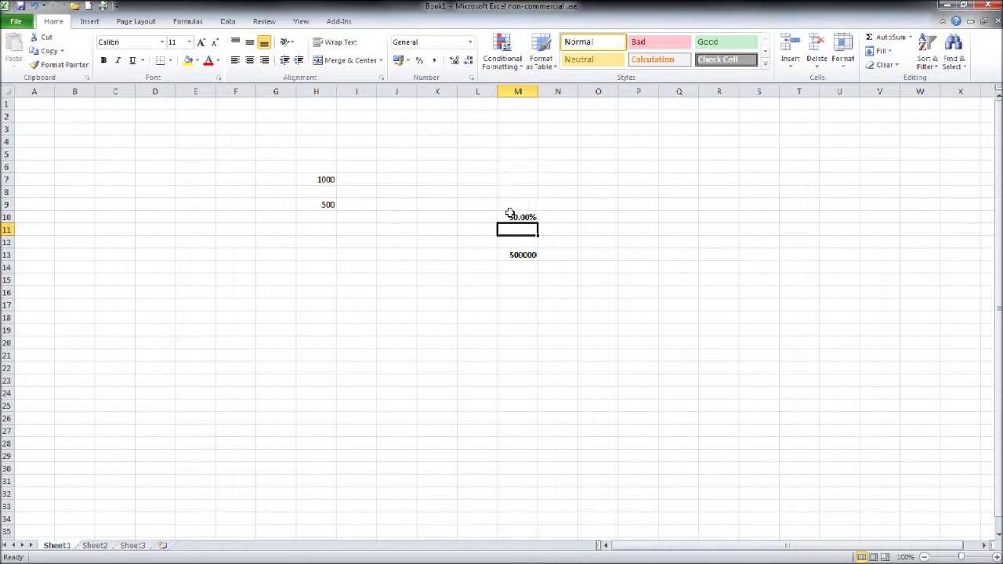
{"action": "left_click", "coordinate": [523, 252]}
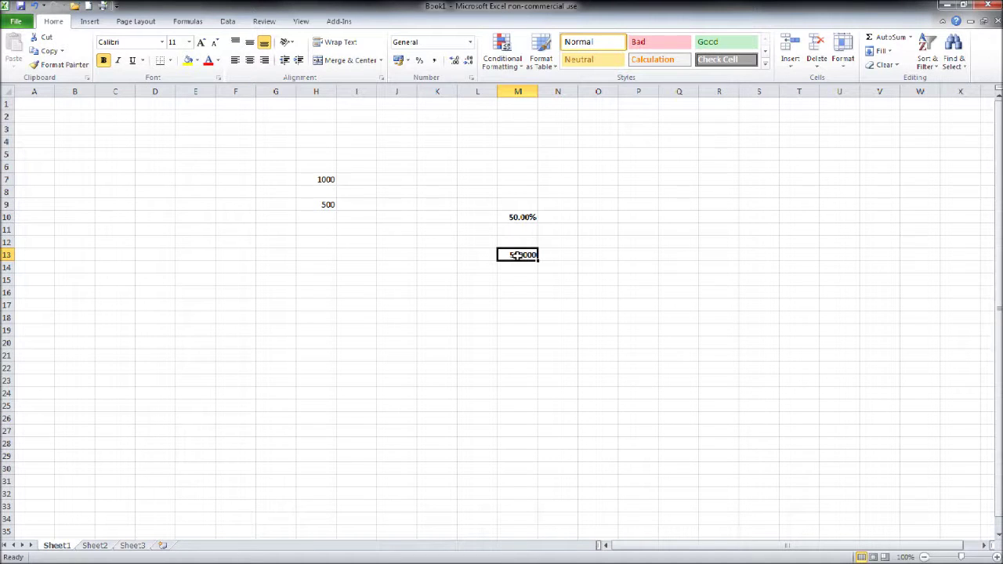
Format M13 as Currency with the £ symbol and 2 decimals, showing £500,000.00
{"action": "right_click", "coordinate": [518, 255]}
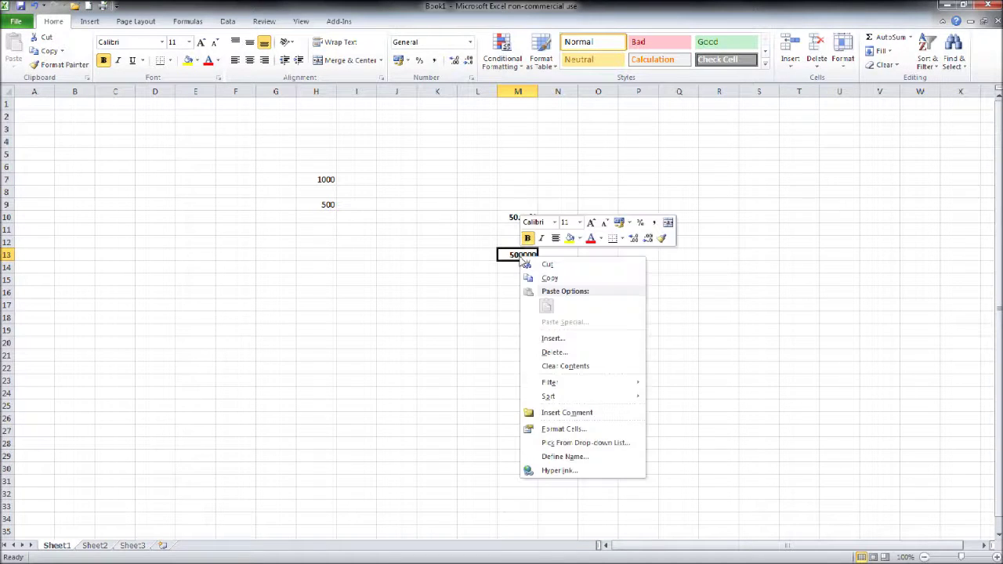
{"action": "left_click", "coordinate": [574, 431]}
{"action": "left_click_drag", "start_coordinate": [560, 284], "coordinate": [722, 169]}
{"action": "left_click", "coordinate": [631, 222]}
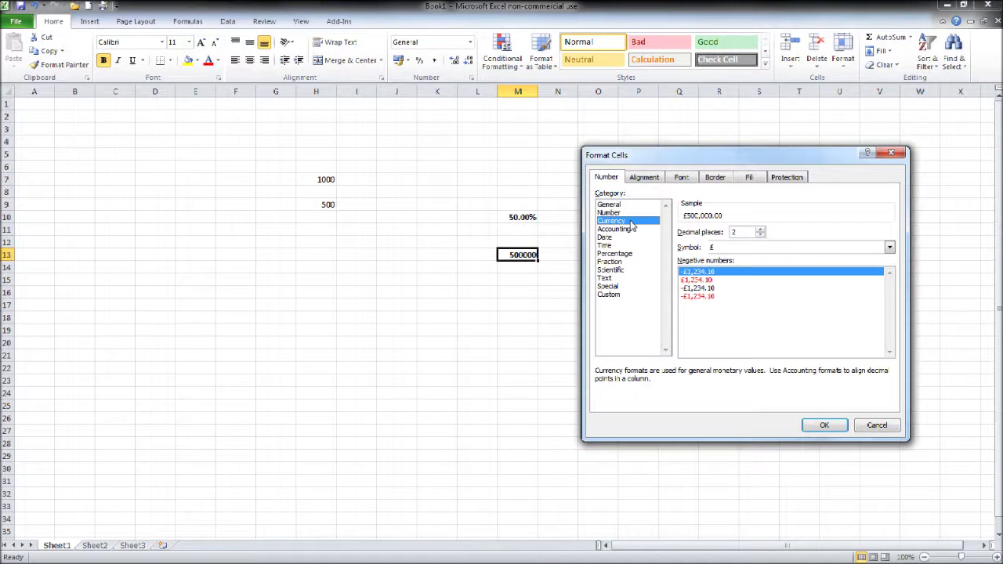
{"action": "left_click", "coordinate": [727, 249]}
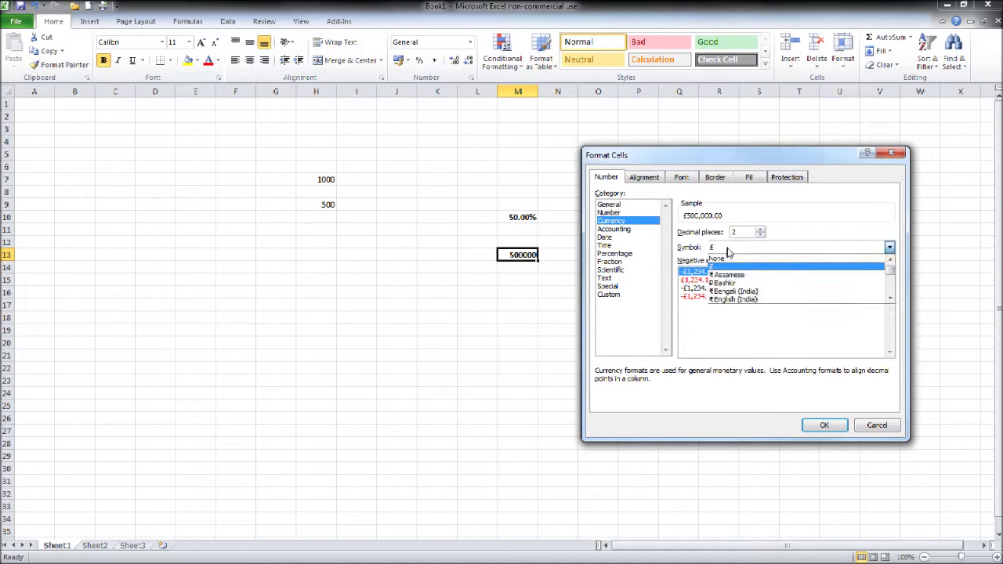
{"action": "left_click", "coordinate": [729, 268]}
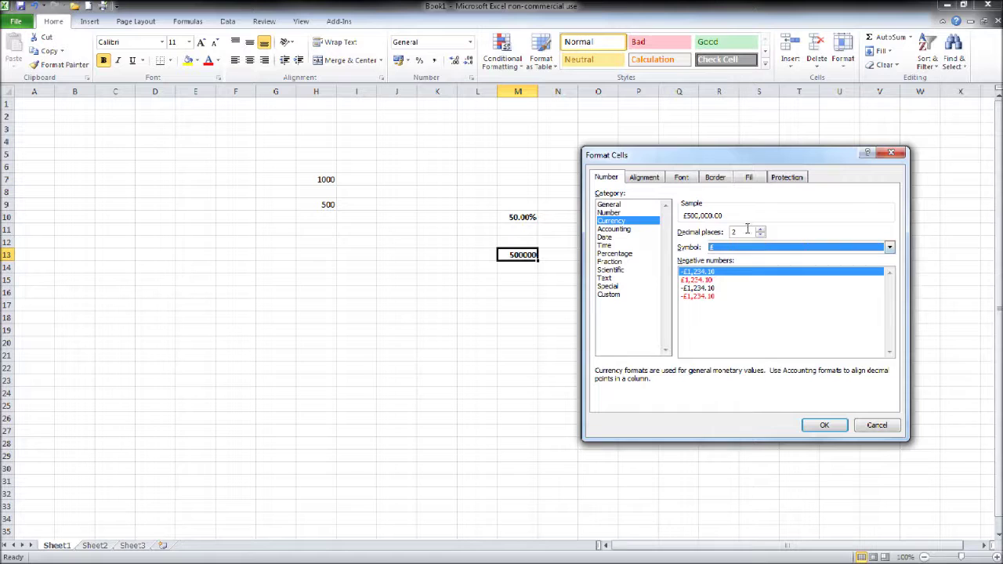
{"action": "left_click", "coordinate": [821, 427]}
{"action": "left_click", "coordinate": [607, 304]}
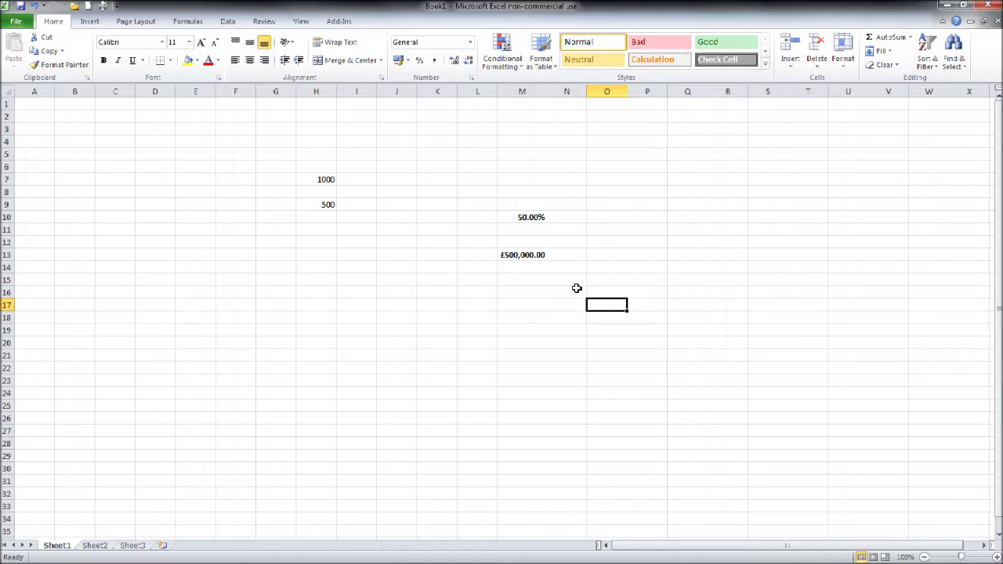
{"action": "right_click", "coordinate": [581, 281]}
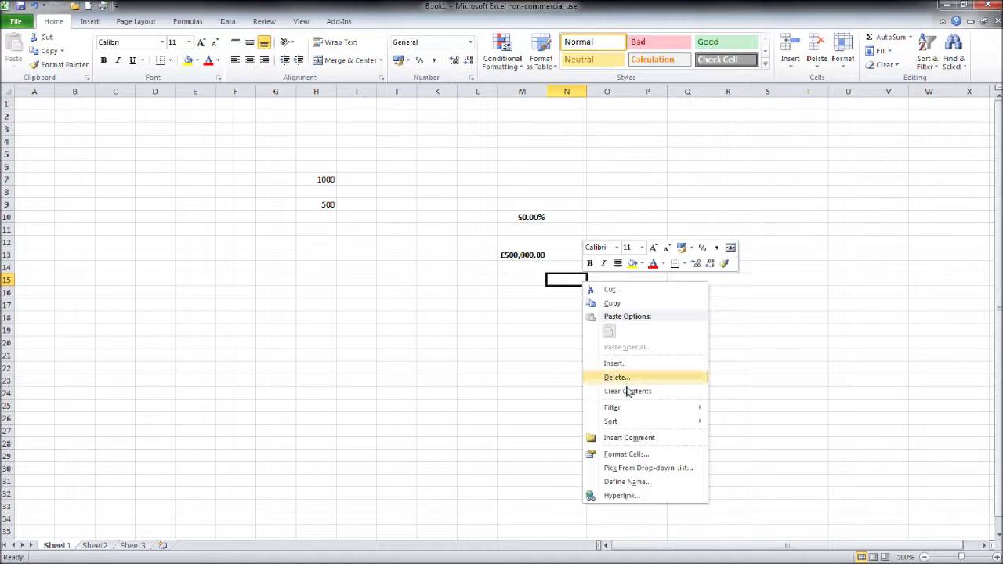
{"action": "left_click", "coordinate": [635, 455]}
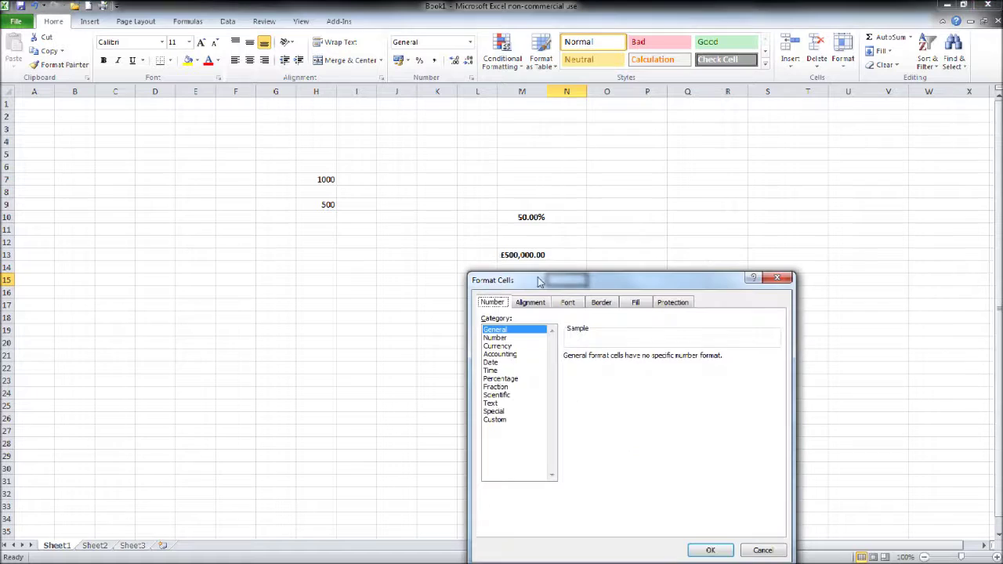
{"action": "left_click_drag", "start_coordinate": [540, 283], "coordinate": [539, 268]}
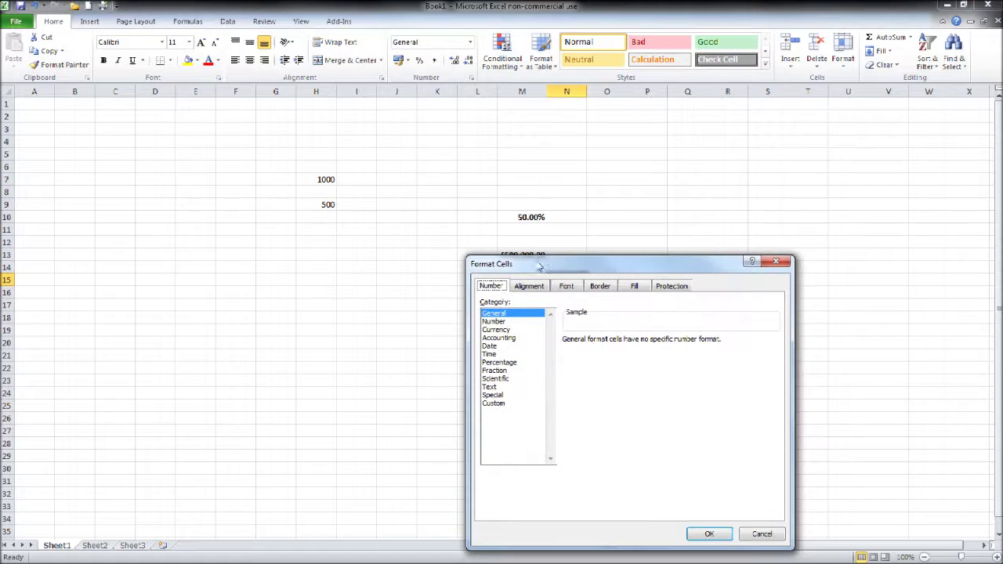
{"action": "left_click", "coordinate": [781, 264]}
{"action": "left_click", "coordinate": [662, 257]}
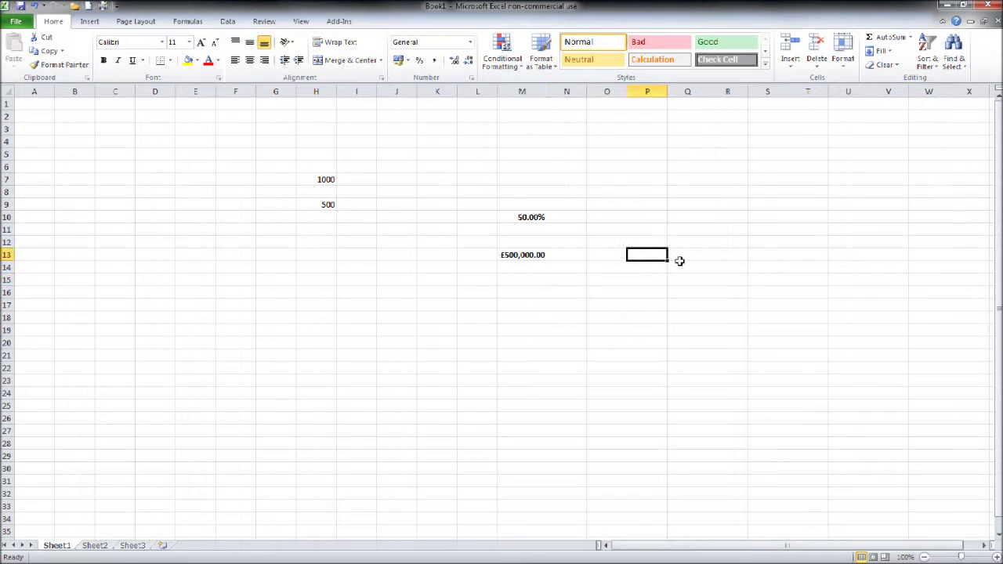